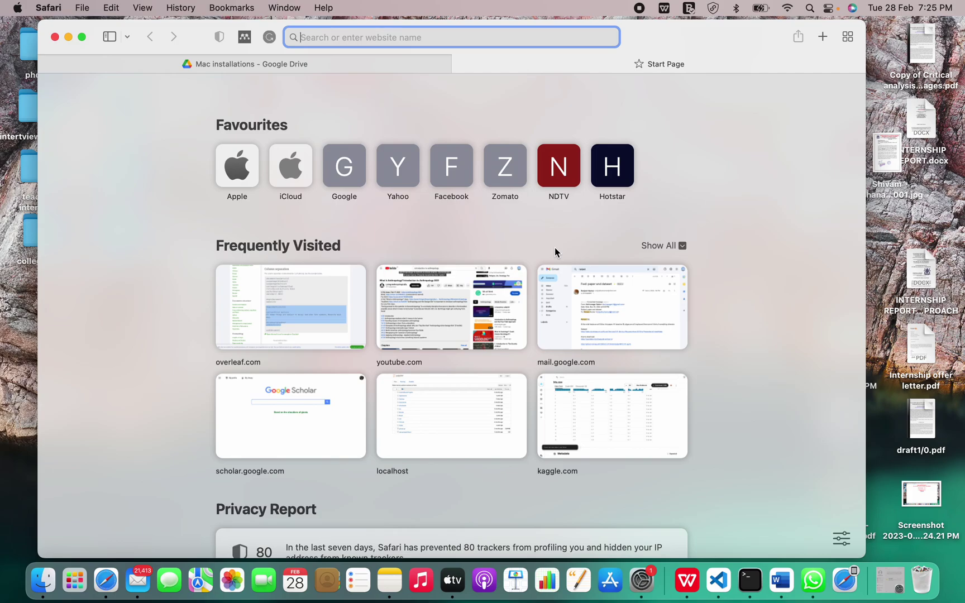
Open Terminal, enlarge its text two zoom steps, and fix the typo in 'clang --version'.
left_click(753, 581)
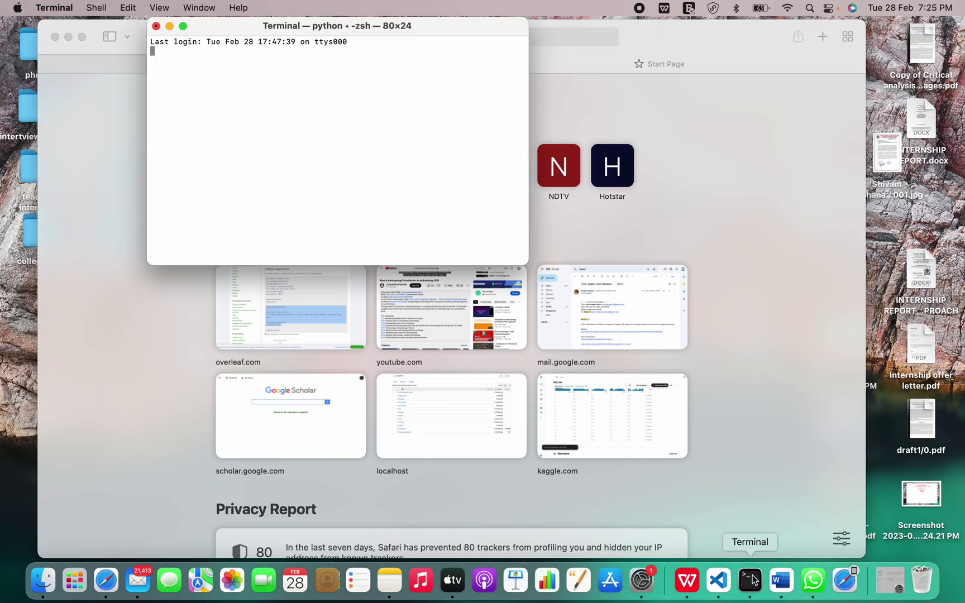
key("super+equal")
key("super+equal")
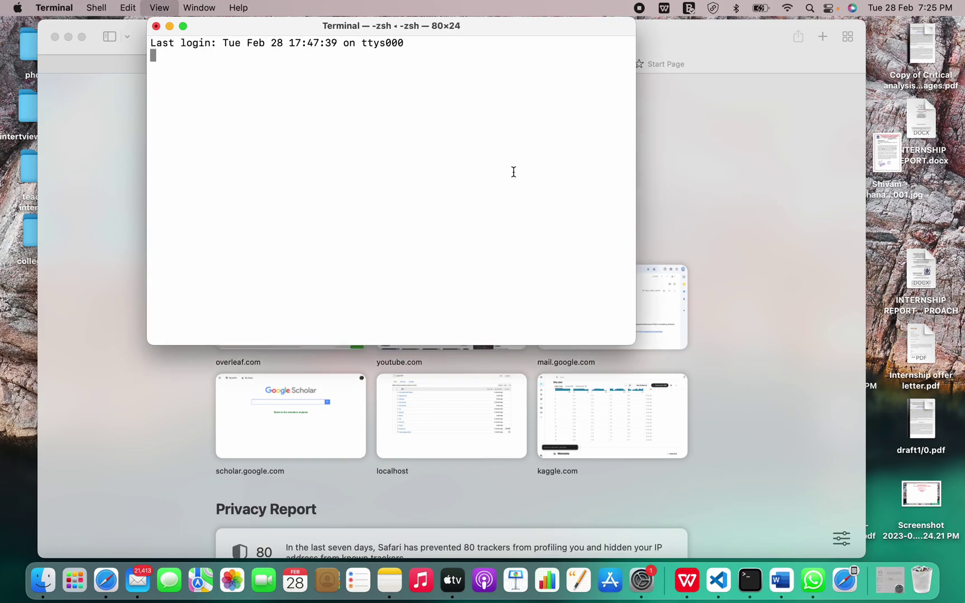
key("super+equal")
key("super+equal")
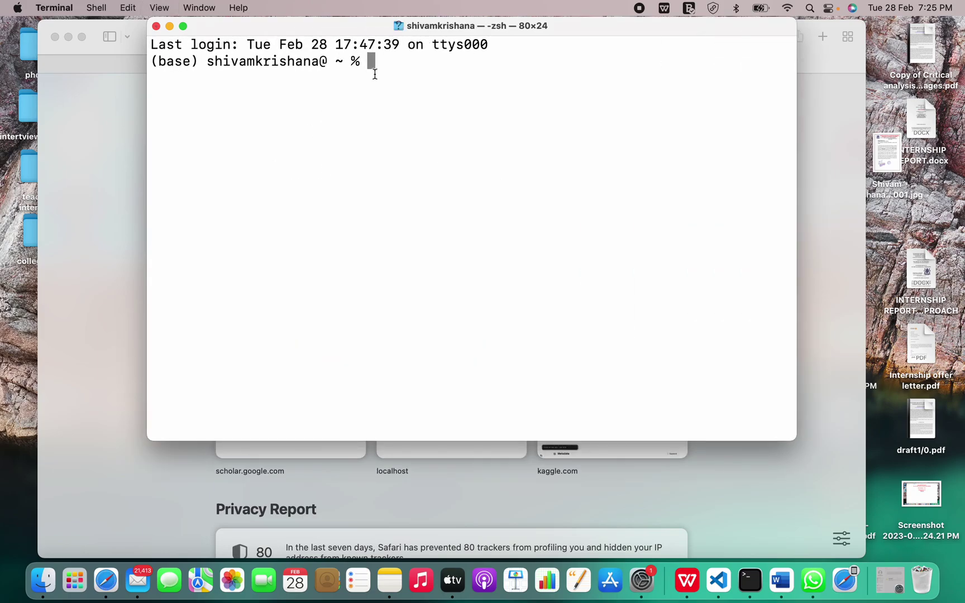
type("cla")
type("ng ")
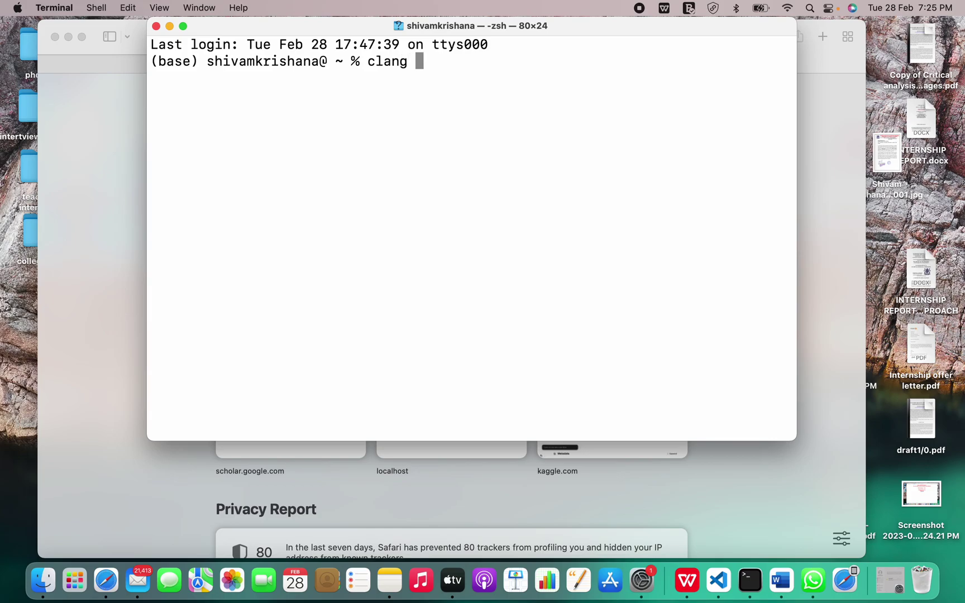
type("--versiom")
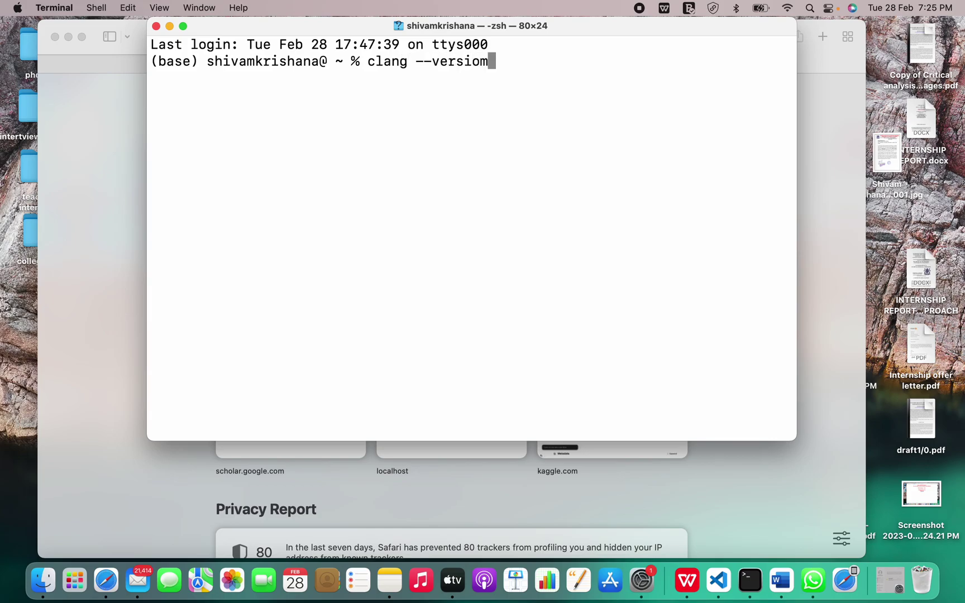
key("BackSpace")
type("n")
Run 'clang --version' to show the clang 12.0.0 version, target and install directory.
key("Return")
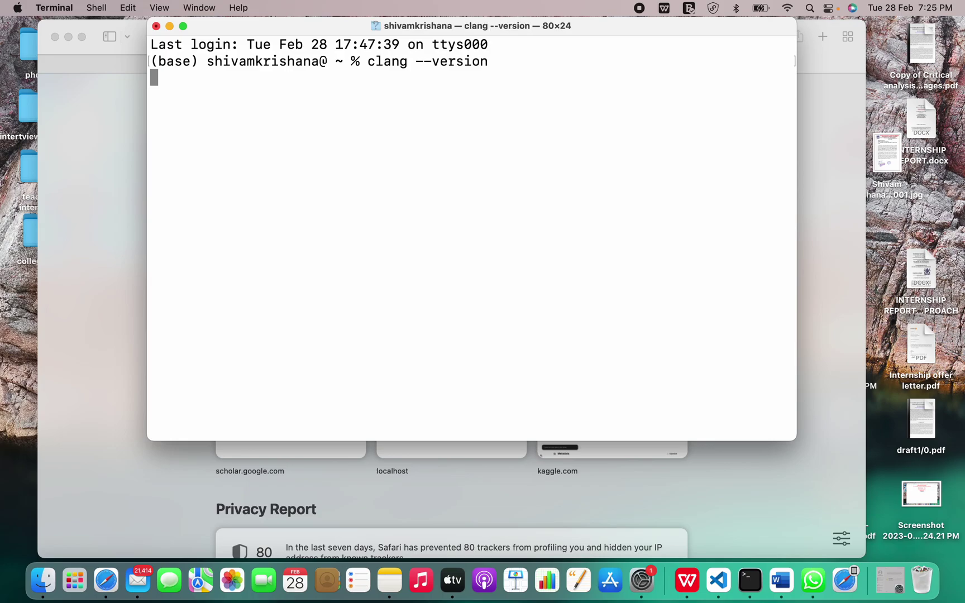